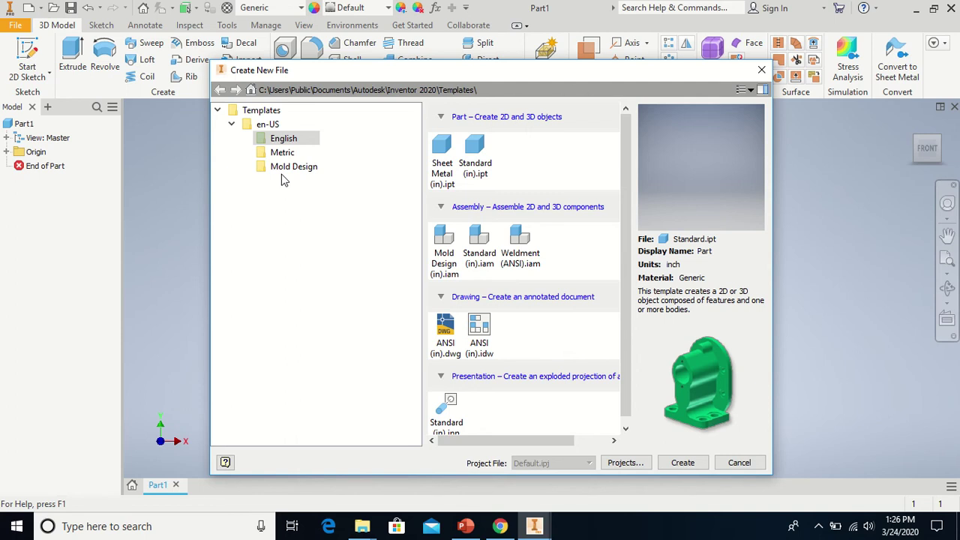
Dismiss the Create New File dialog, then switch to File Explorer at the OSDisk (C:) drive
{"action": "left_click", "coordinate": [761, 72]}
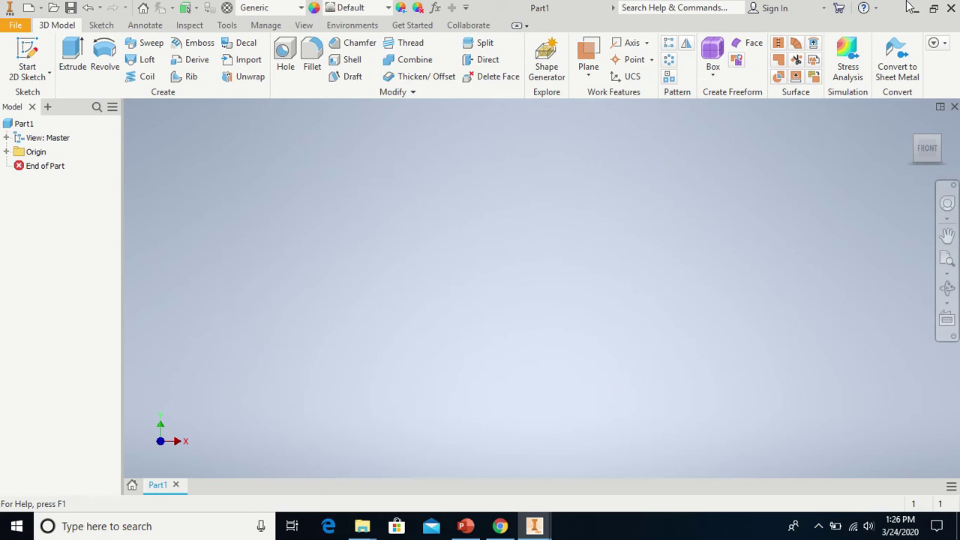
{"action": "left_click", "coordinate": [912, 8]}
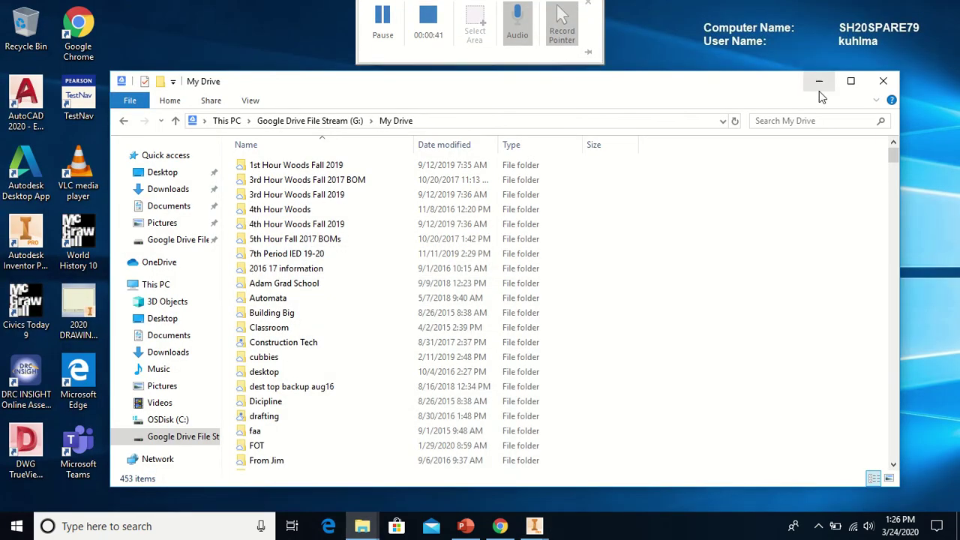
{"action": "left_click", "coordinate": [174, 189]}
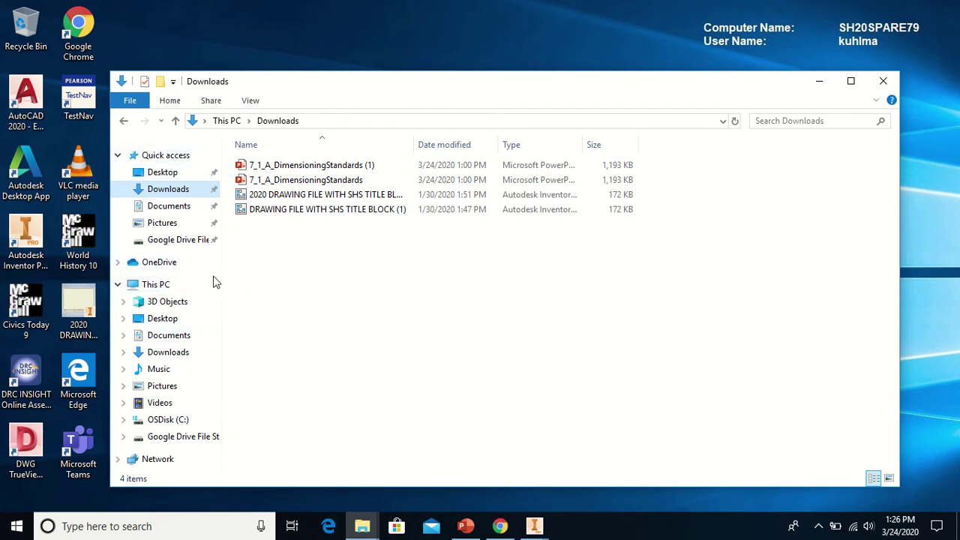
{"action": "left_click", "coordinate": [169, 420]}
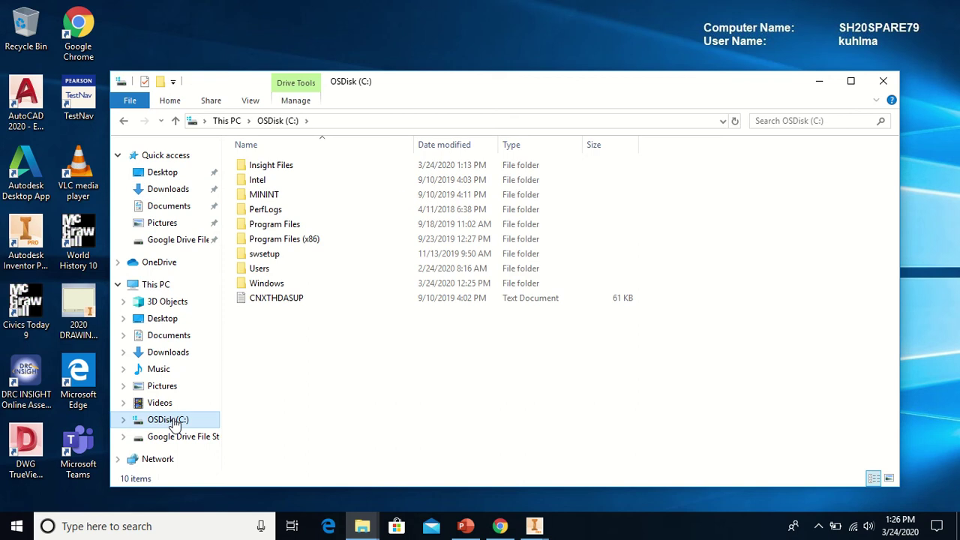
Open the Public Documents folder inside Users\Public on the C: drive
{"action": "left_click", "coordinate": [260, 270]}
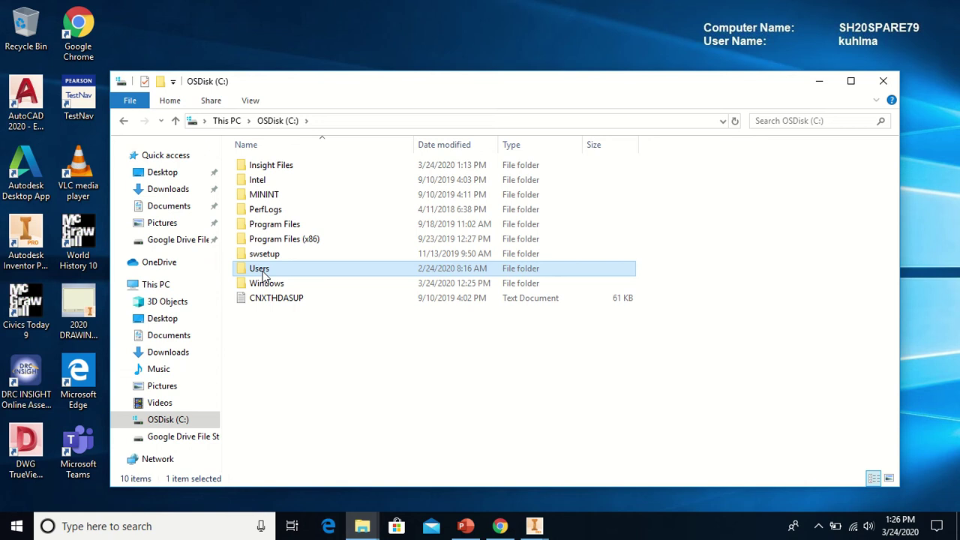
{"action": "double_click", "coordinate": [260, 270]}
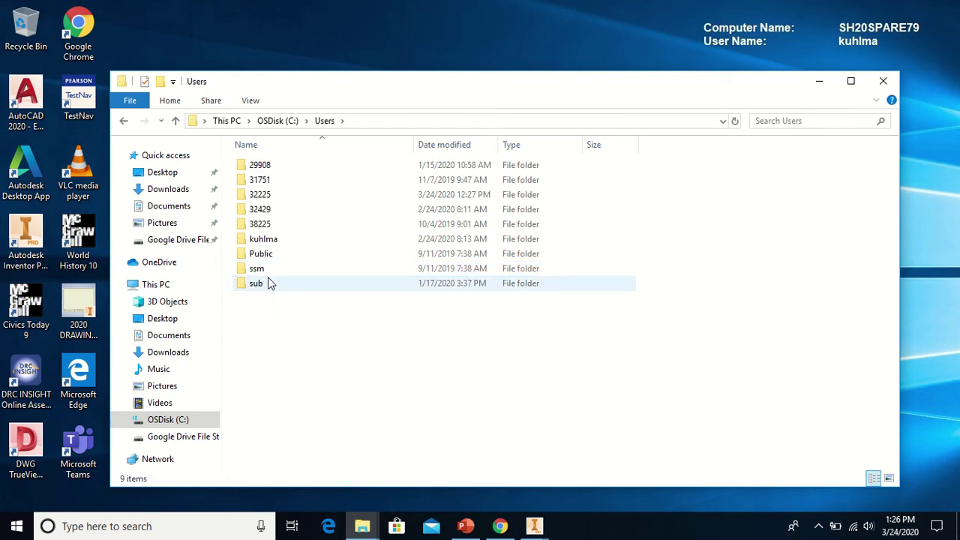
{"action": "left_click", "coordinate": [264, 259]}
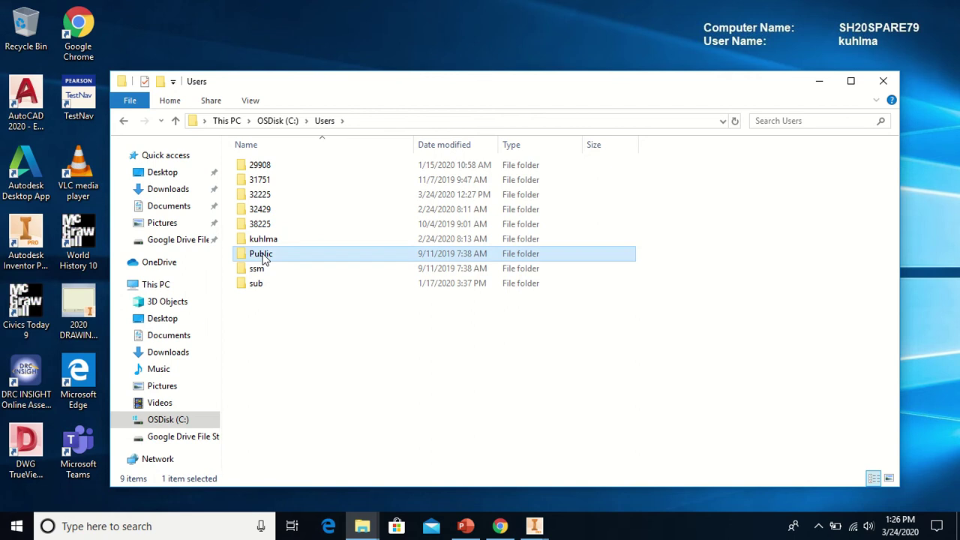
{"action": "double_click", "coordinate": [264, 259]}
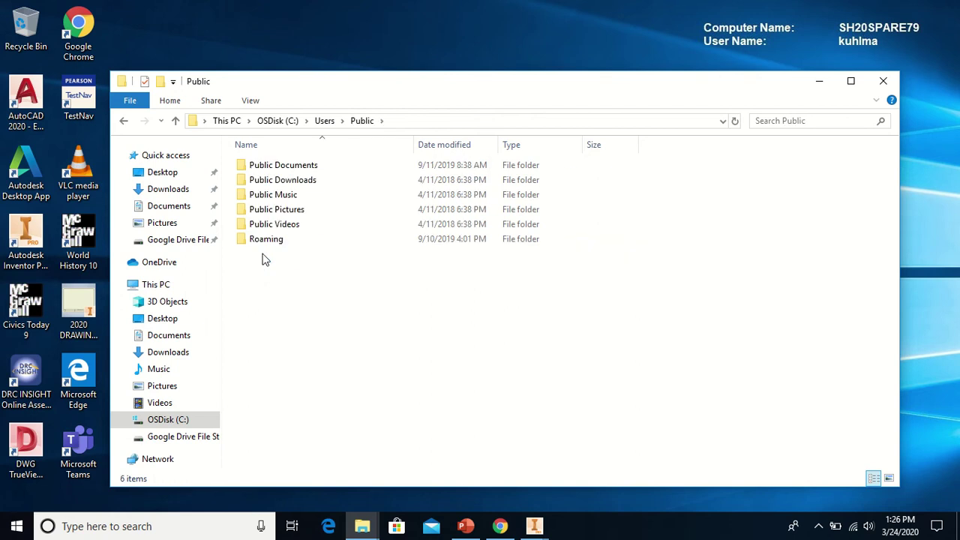
{"action": "left_click", "coordinate": [253, 168]}
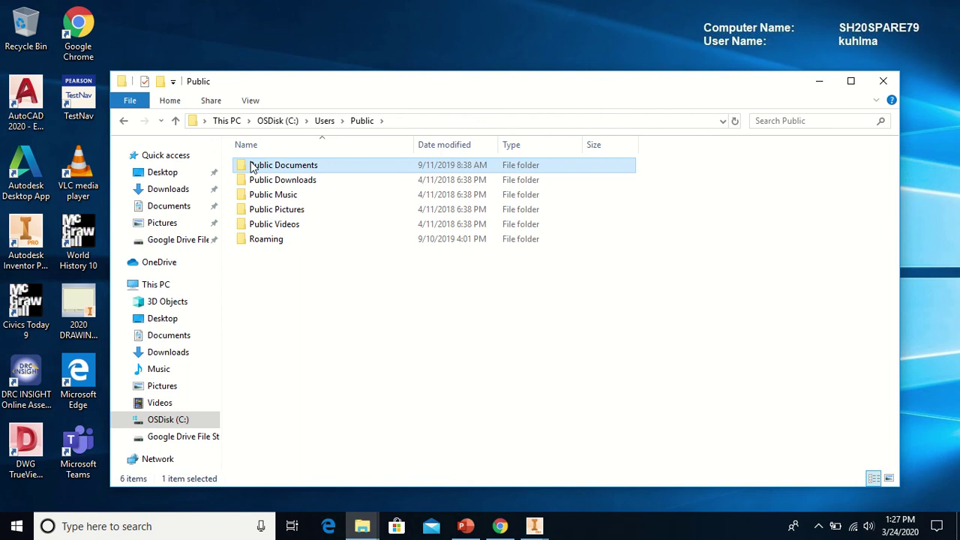
{"action": "double_click", "coordinate": [253, 168]}
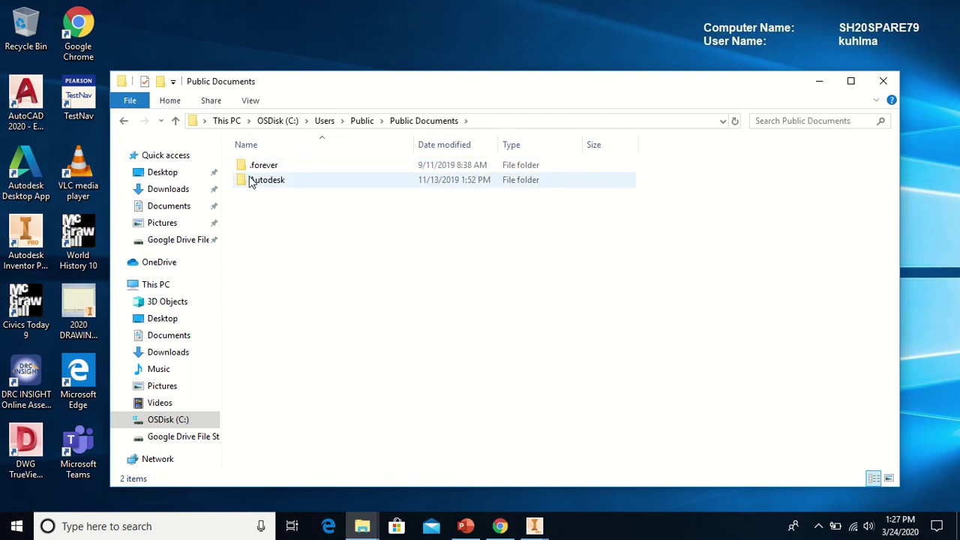
Go from Public Documents to the folder Autodesk\Inventor 2020\Templates\en-US
{"action": "double_click", "coordinate": [253, 183]}
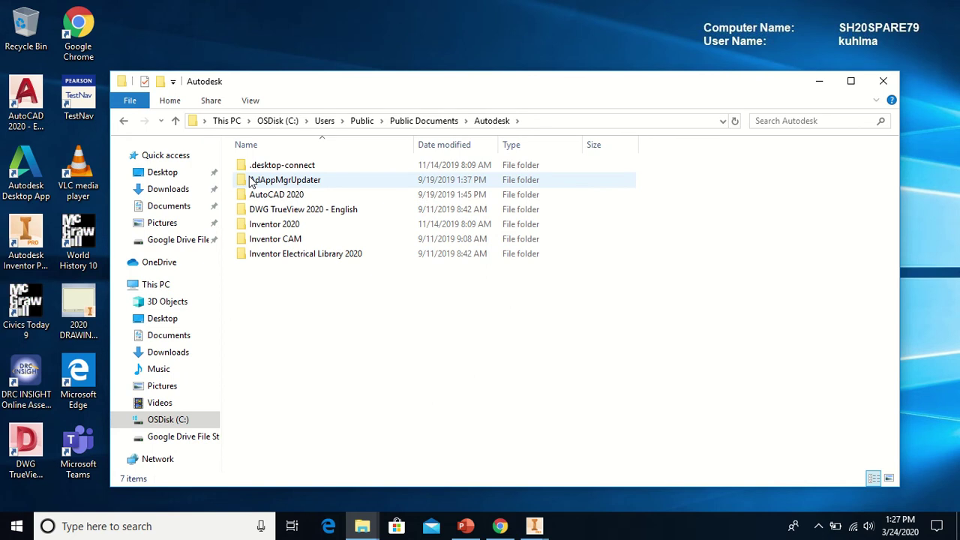
{"action": "double_click", "coordinate": [255, 225]}
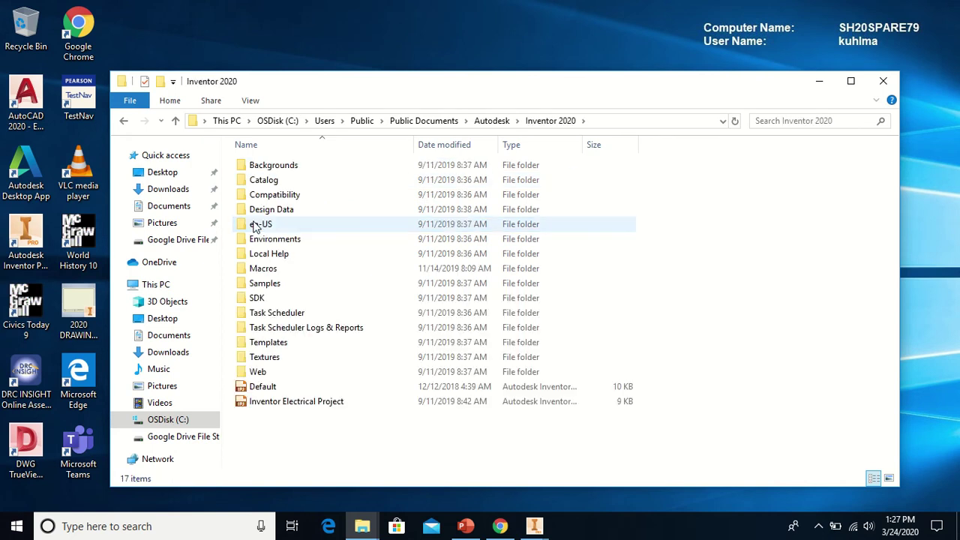
{"action": "double_click", "coordinate": [254, 344]}
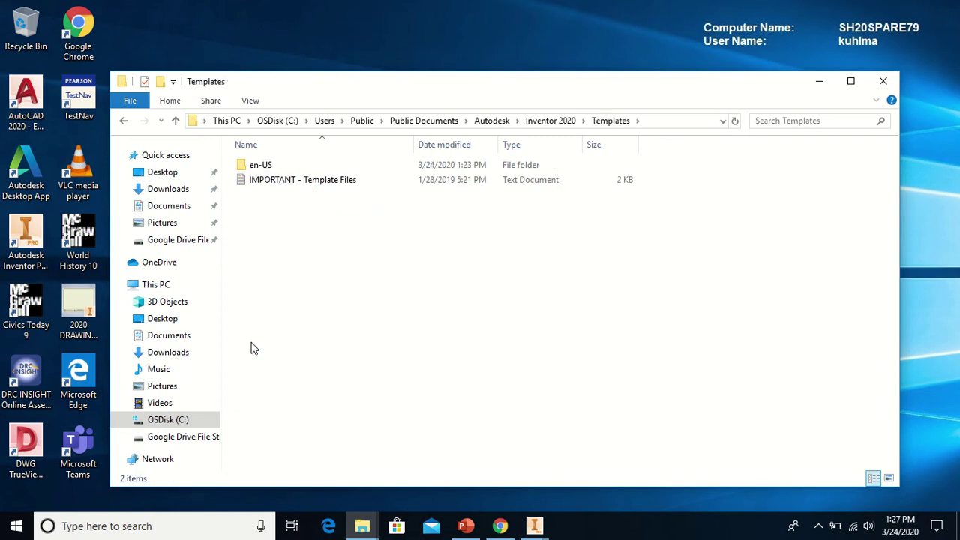
{"action": "left_click", "coordinate": [245, 170]}
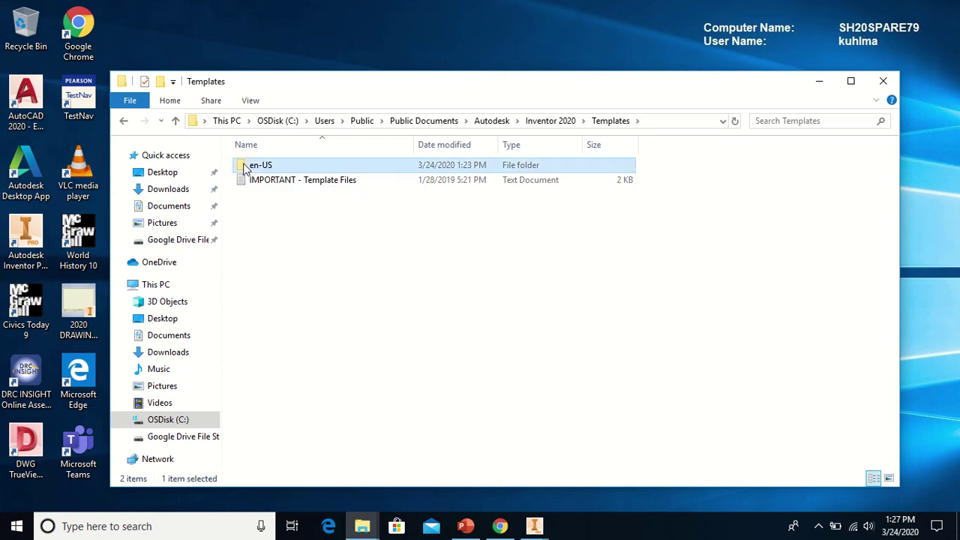
{"action": "double_click", "coordinate": [245, 170]}
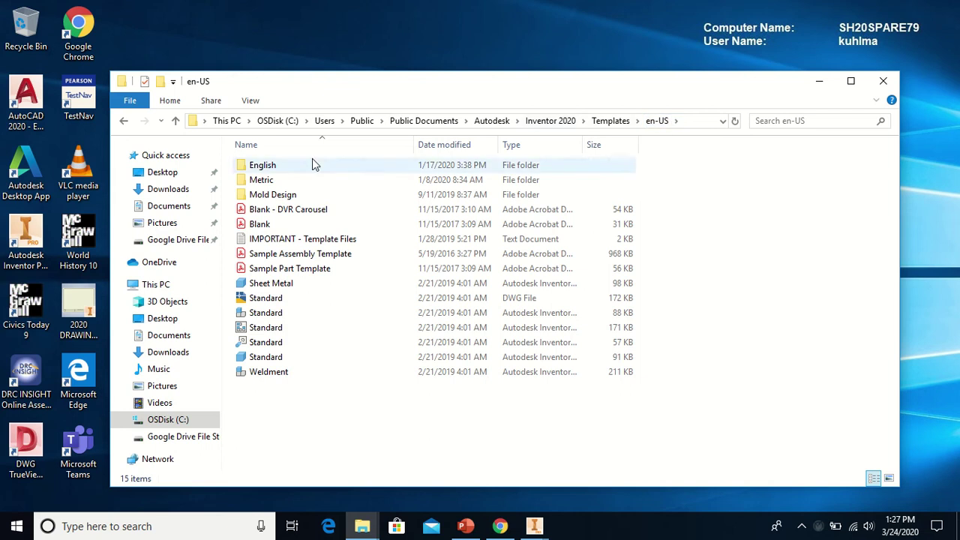
Create a new folder inside the en-US templates folder
{"action": "right_click", "coordinate": [305, 405]}
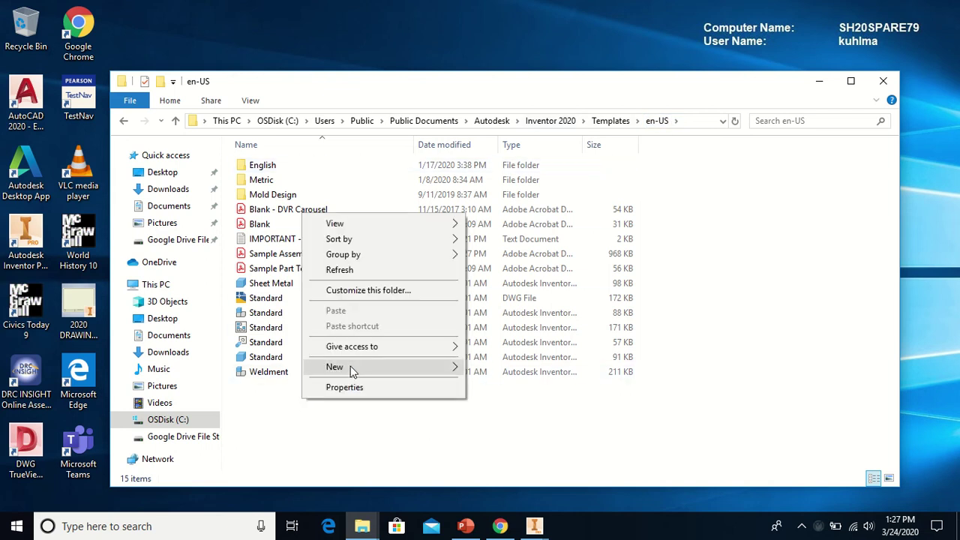
{"action": "mouse_move", "coordinate": [351, 366]}
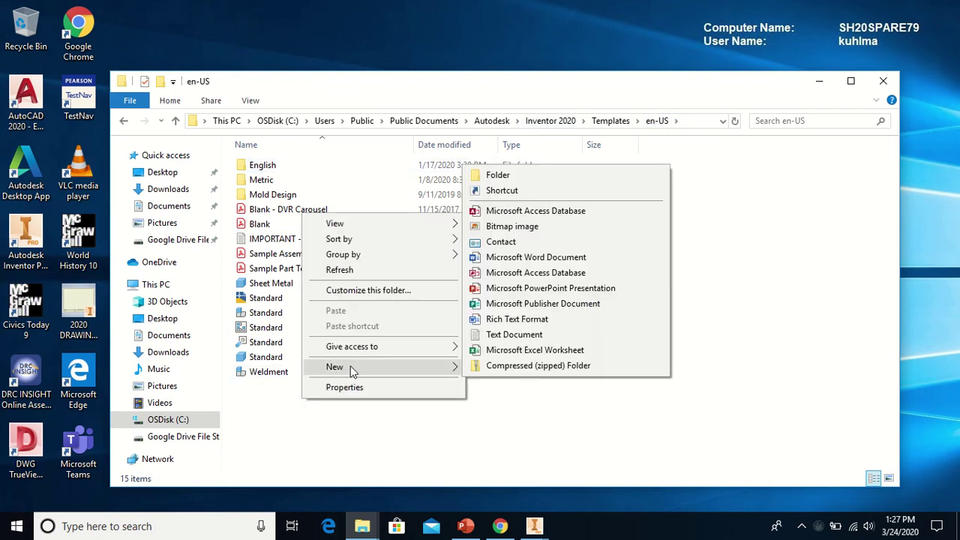
{"action": "left_click", "coordinate": [533, 179]}
{"action": "left_click", "coordinate": [526, 184]}
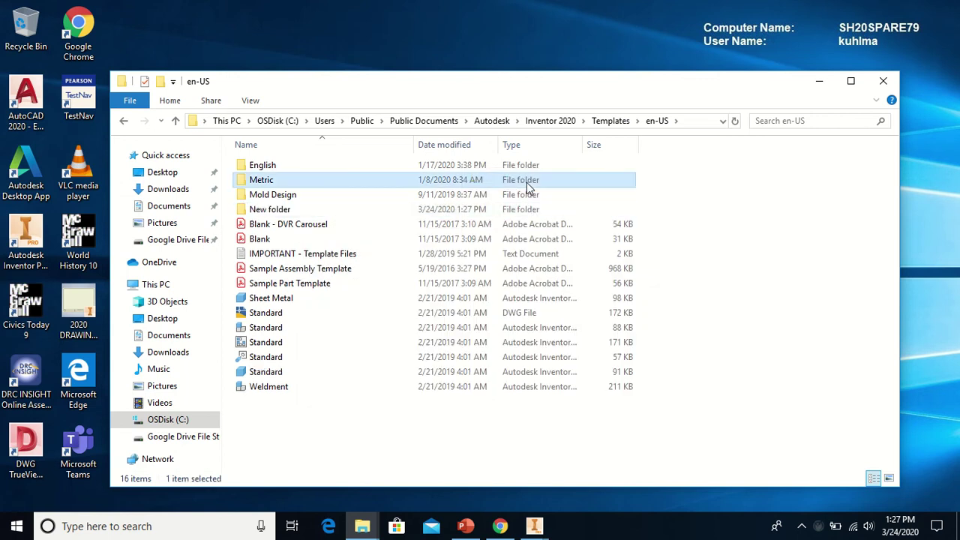
{"action": "type", "text": "sh"}
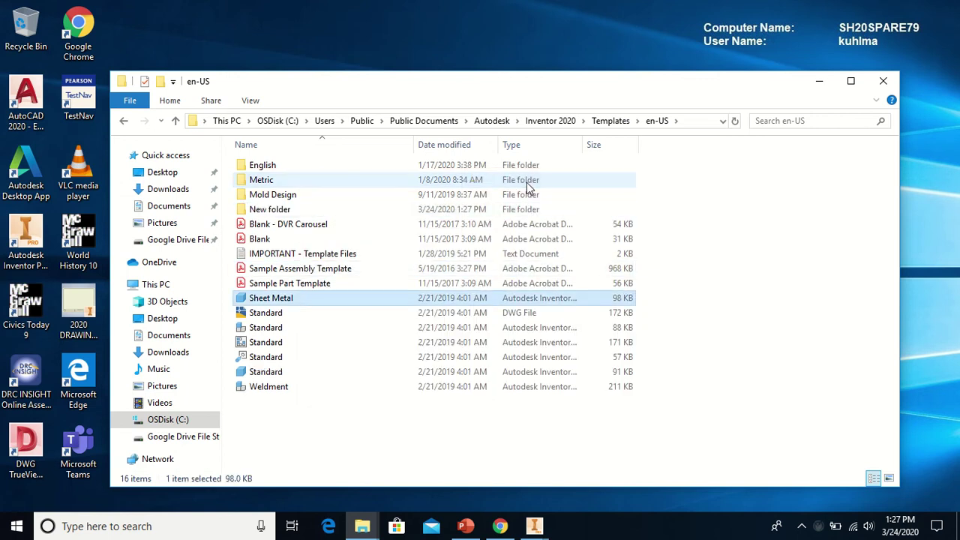
Rename the new folder in en-US as SHS
{"action": "left_click", "coordinate": [279, 214]}
{"action": "right_click", "coordinate": [279, 215]}
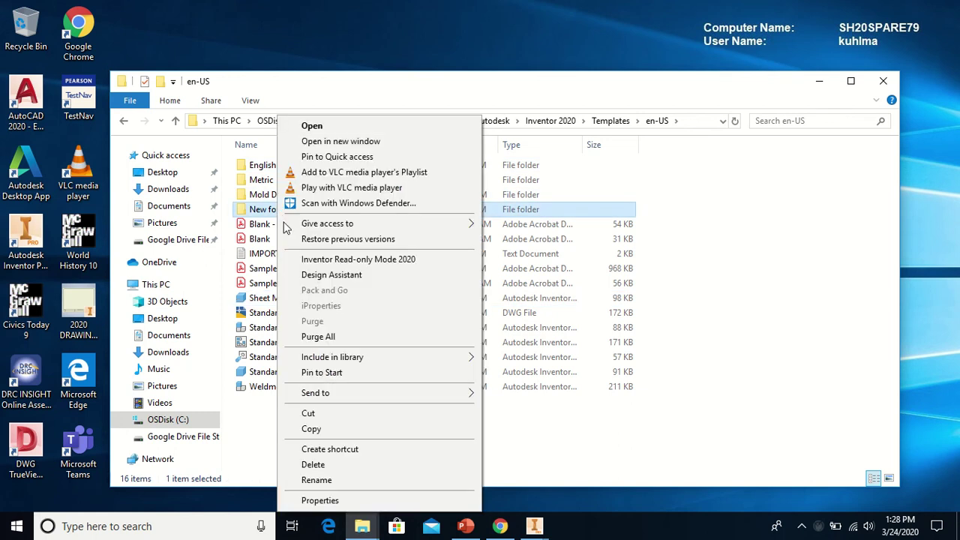
{"action": "left_click", "coordinate": [318, 480]}
{"action": "key", "text": "BackSpace"}
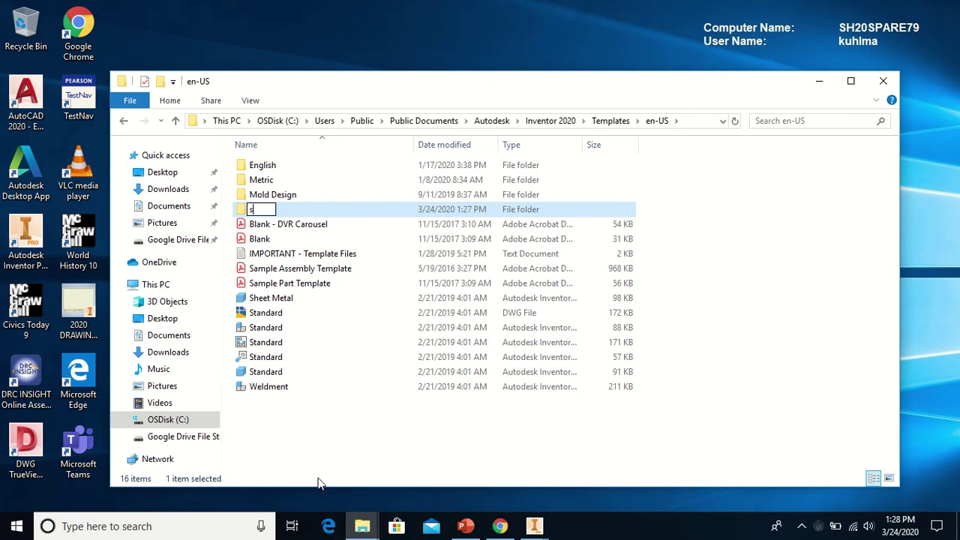
{"action": "type", "text": "SHS"}
{"action": "left_click", "coordinate": [336, 442]}
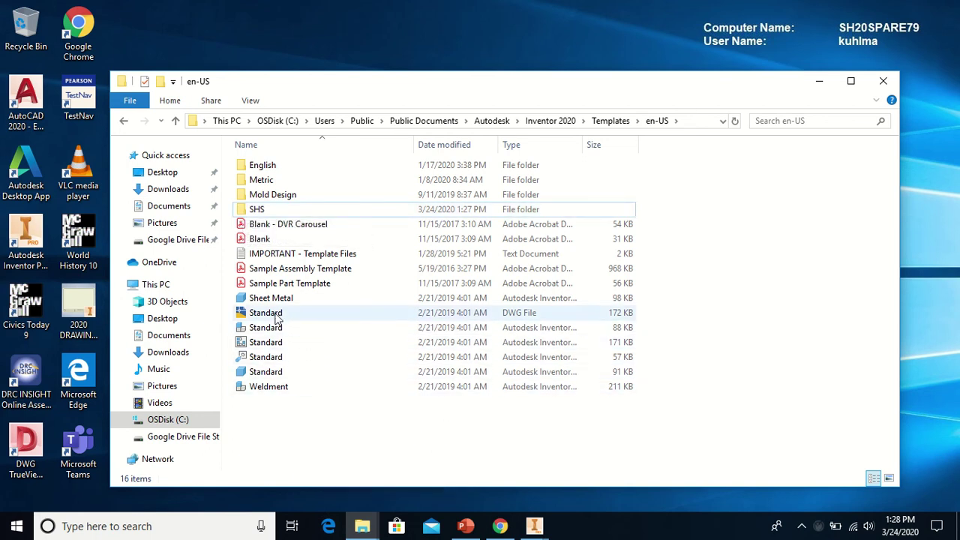
Copy the Standard presentation template from the en-US folder into the SHS folder
{"action": "mouse_move", "coordinate": [276, 317]}
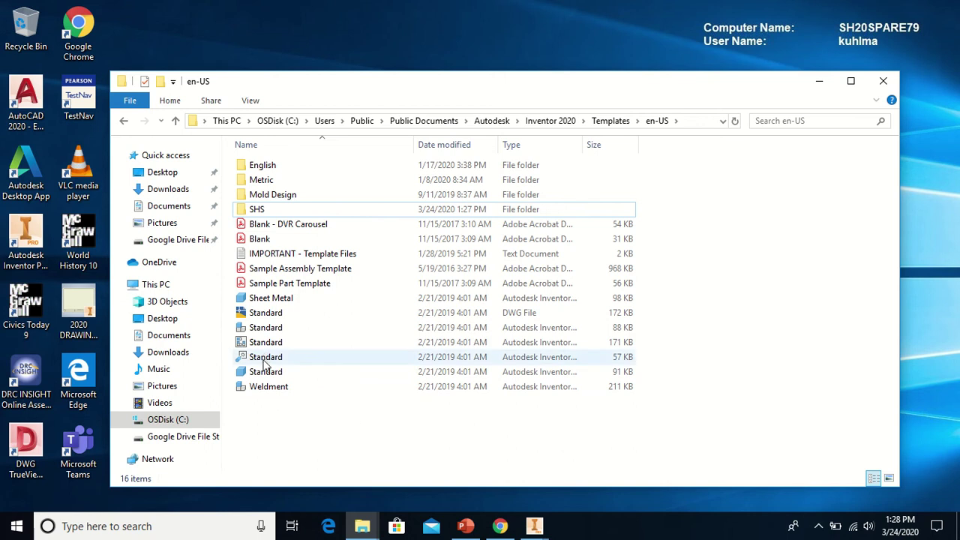
{"action": "mouse_move", "coordinate": [264, 362]}
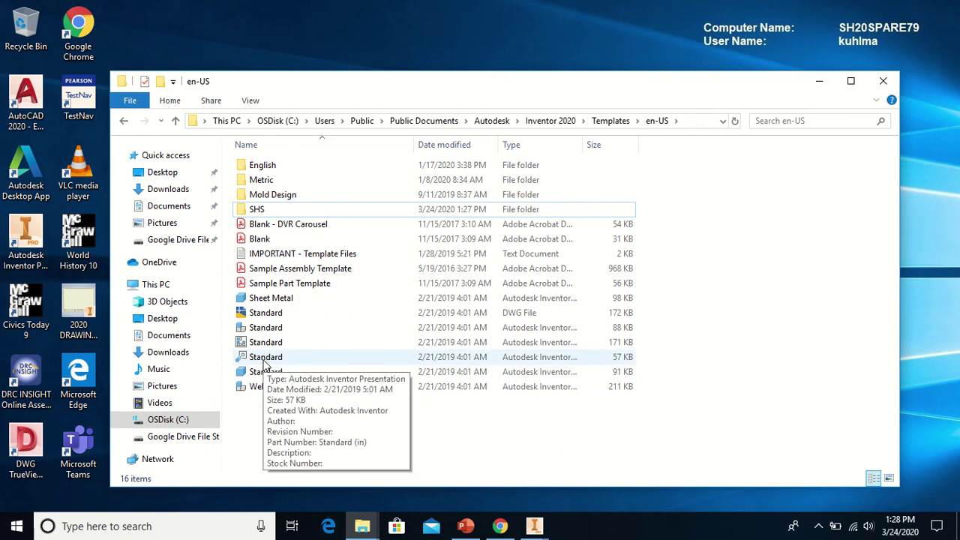
{"action": "right_click", "coordinate": [264, 362]}
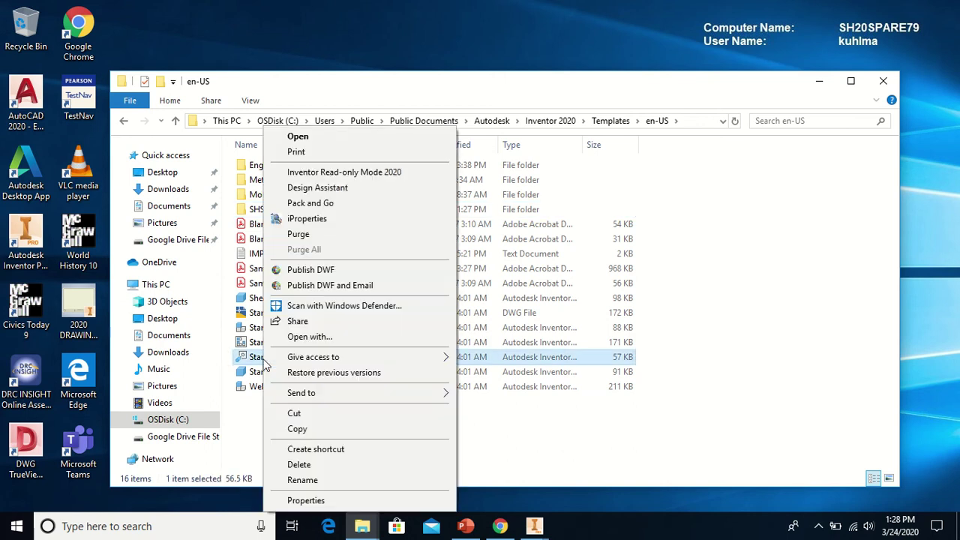
{"action": "left_click", "coordinate": [297, 429]}
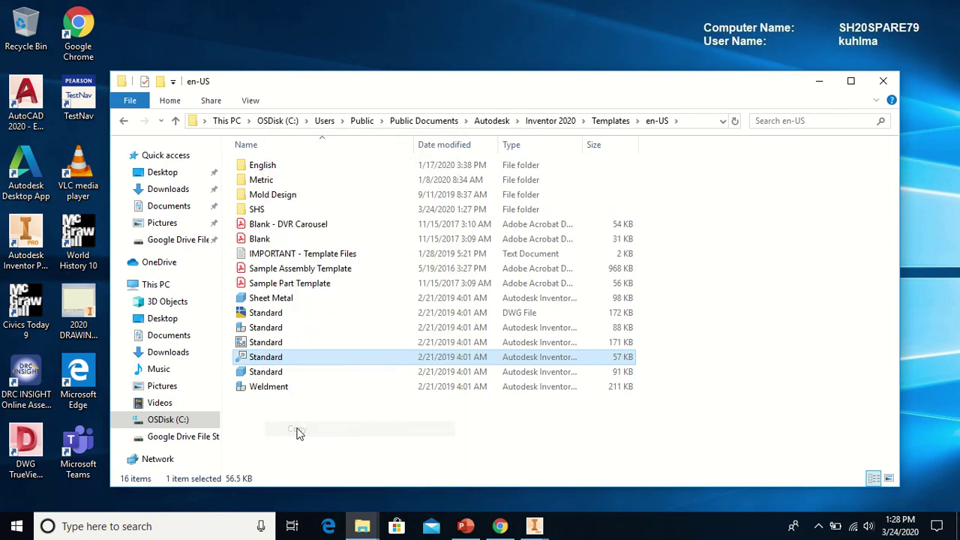
{"action": "double_click", "coordinate": [255, 210]}
{"action": "right_click", "coordinate": [252, 215]}
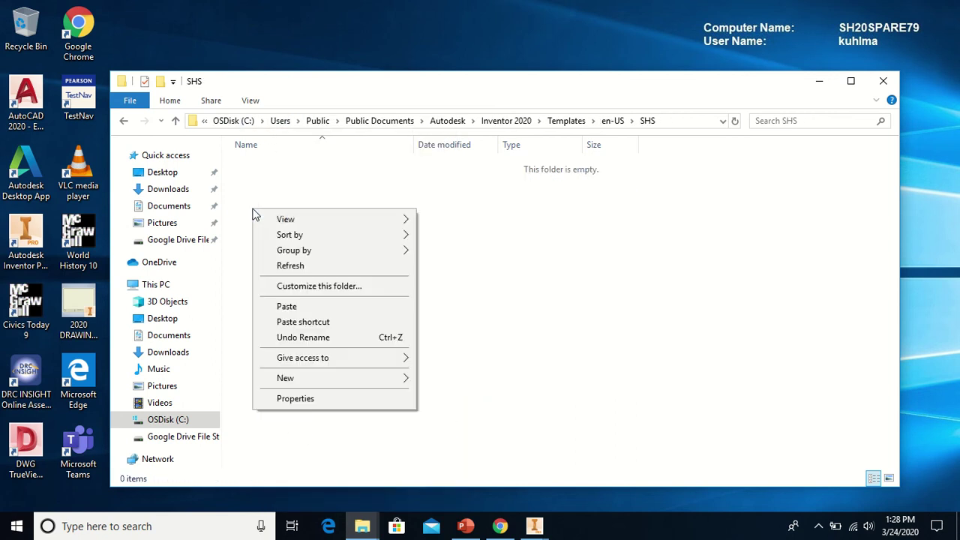
{"action": "left_click", "coordinate": [287, 307]}
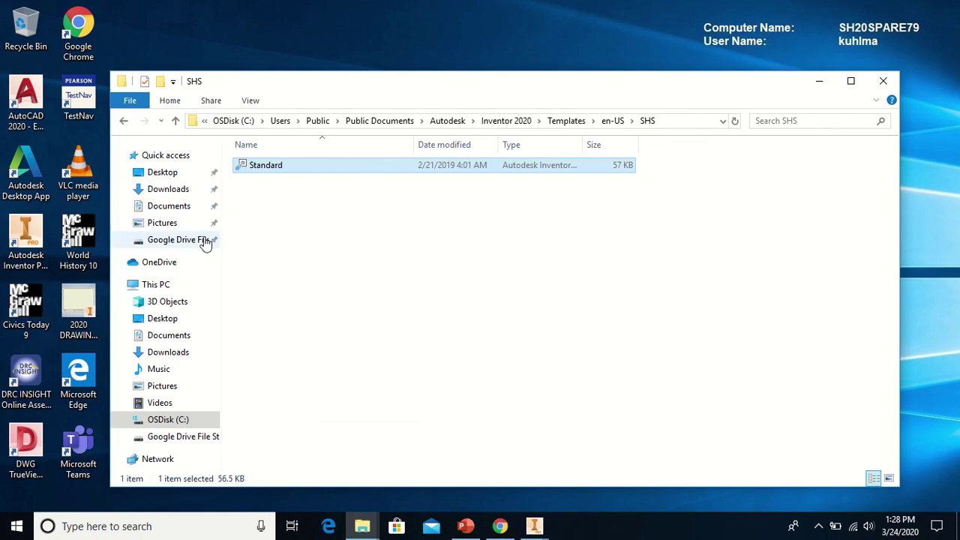
Copy the Standard assembly template from the en-US folder into the SHS folder
{"action": "left_click", "coordinate": [119, 124]}
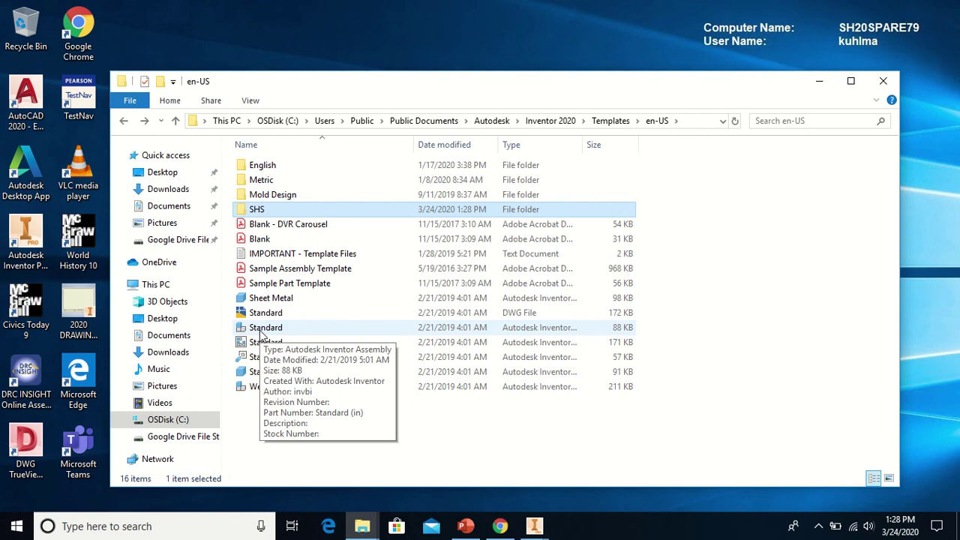
{"action": "right_click", "coordinate": [262, 332]}
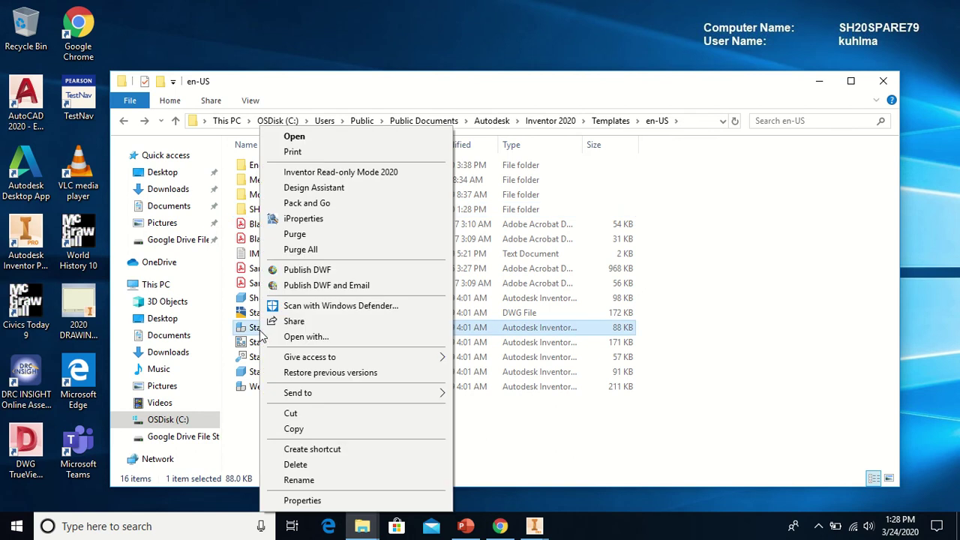
{"action": "left_click", "coordinate": [300, 431]}
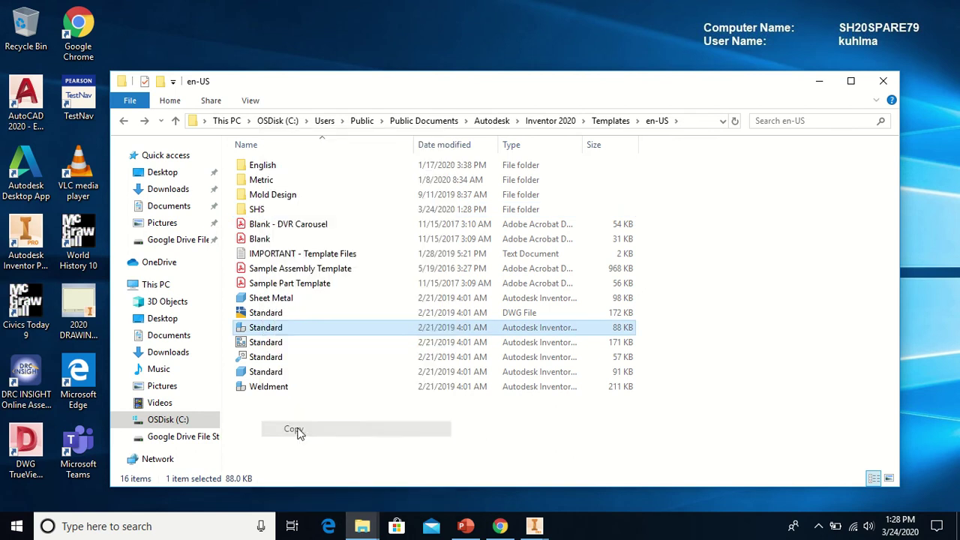
{"action": "double_click", "coordinate": [254, 209]}
{"action": "right_click", "coordinate": [283, 193]}
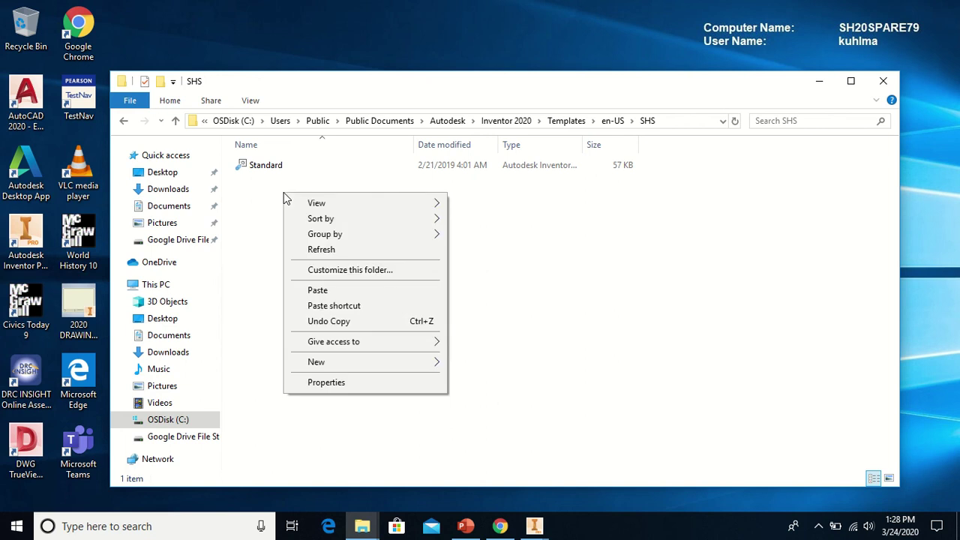
{"action": "left_click", "coordinate": [316, 292]}
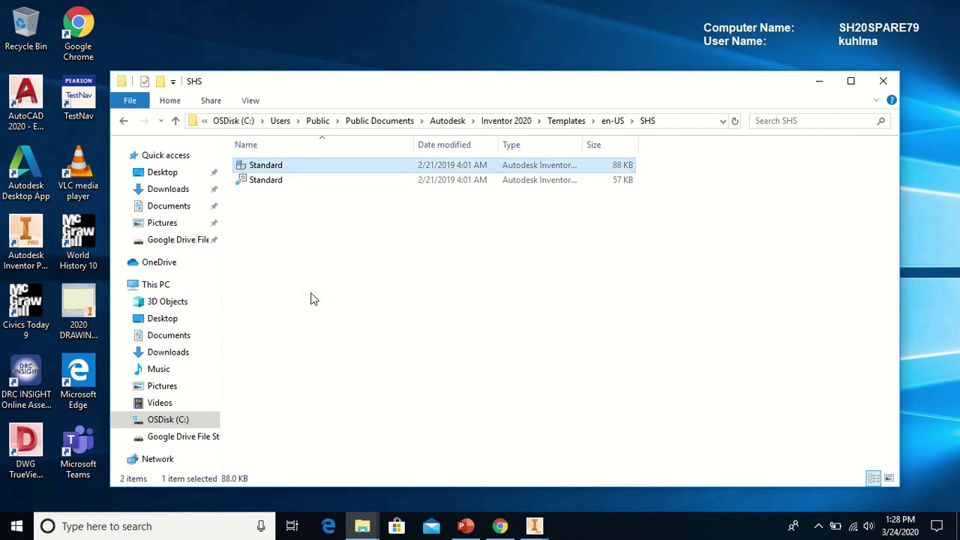
Copy the Standard part template from the en-US folder into the SHS folder
{"action": "left_click", "coordinate": [125, 122]}
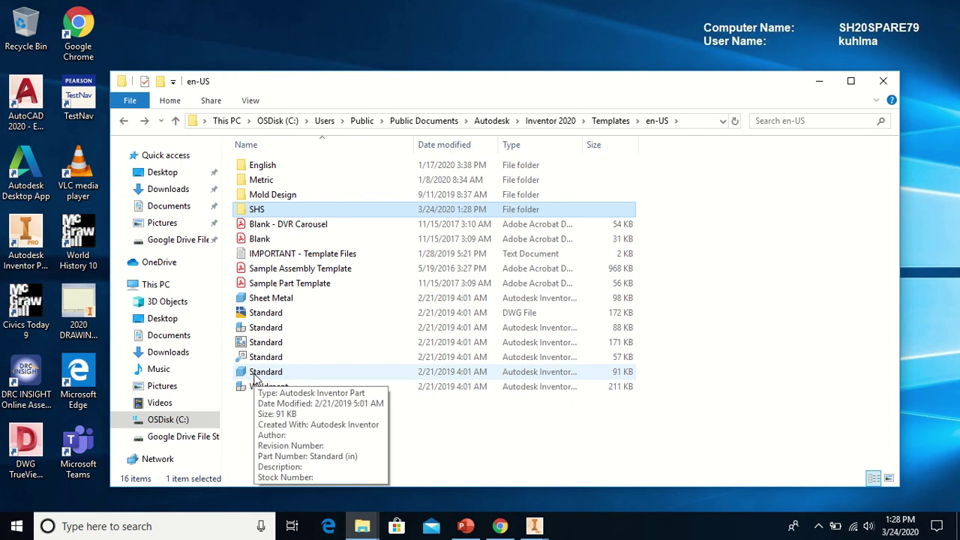
{"action": "left_click", "coordinate": [255, 373]}
{"action": "right_click", "coordinate": [255, 379]}
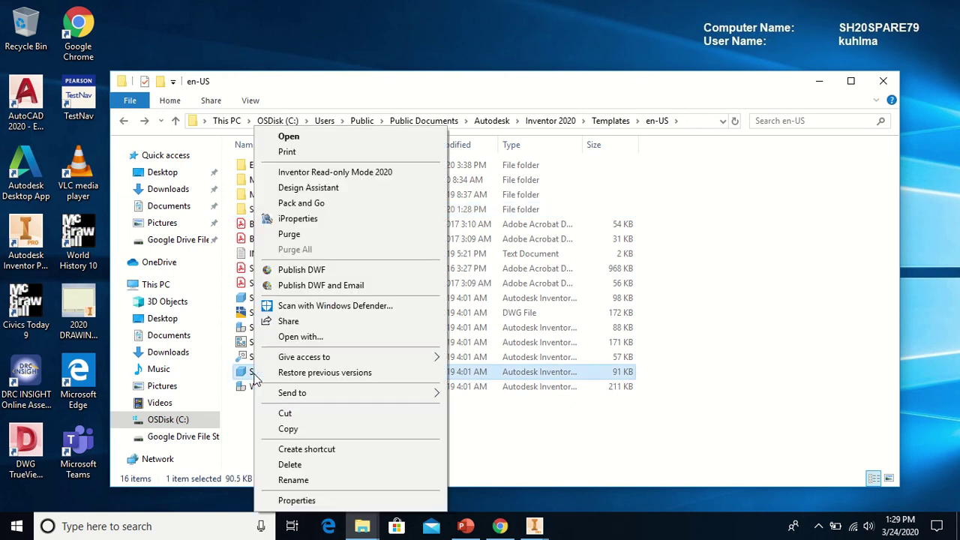
{"action": "left_click", "coordinate": [285, 429]}
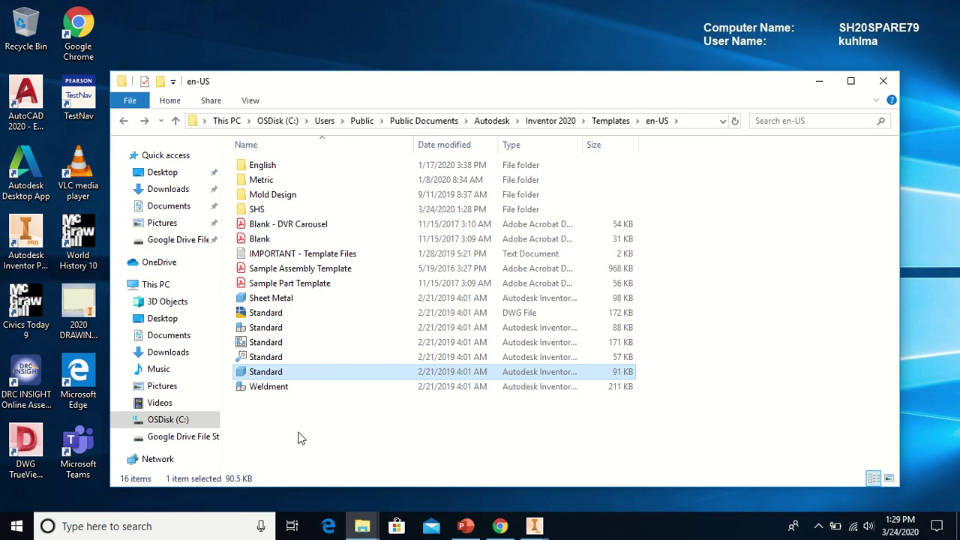
{"action": "double_click", "coordinate": [255, 210]}
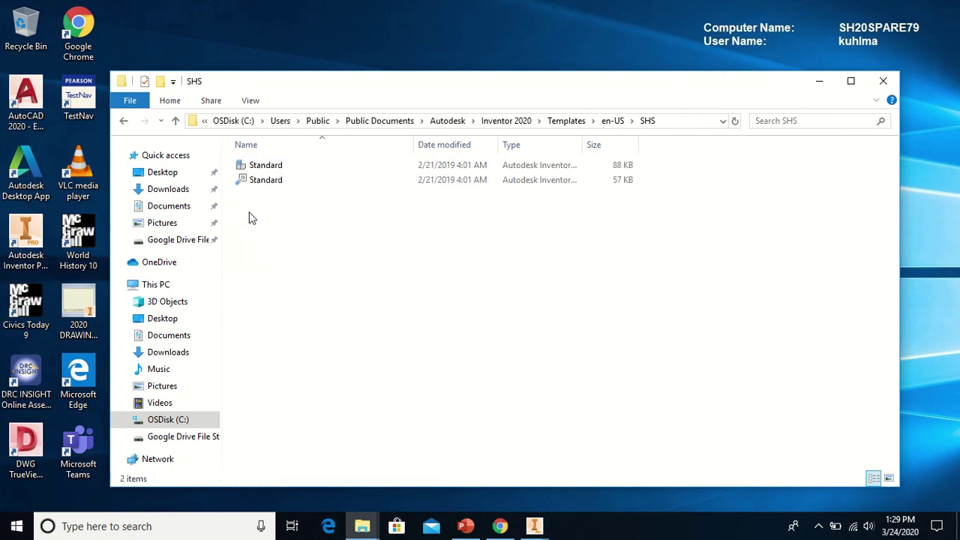
{"action": "right_click", "coordinate": [255, 204]}
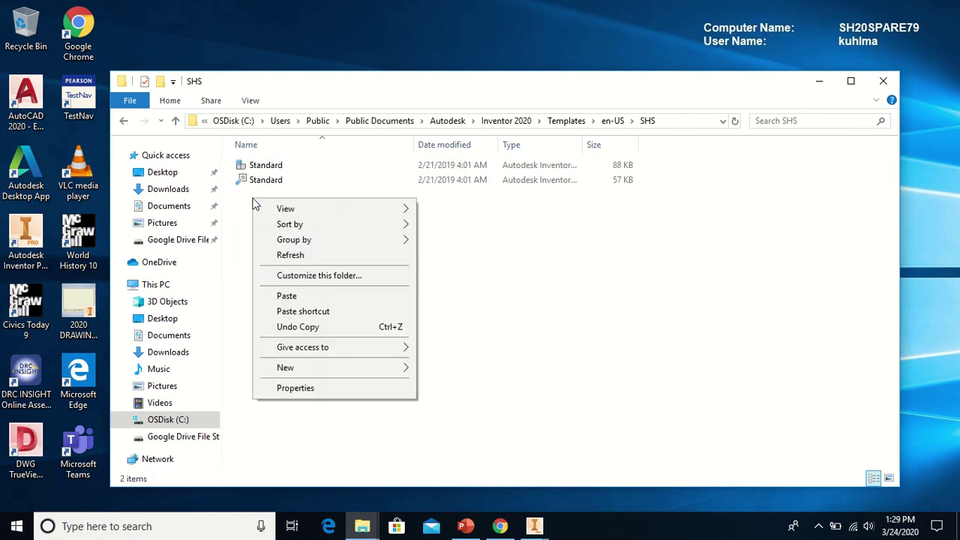
{"action": "left_click", "coordinate": [290, 295]}
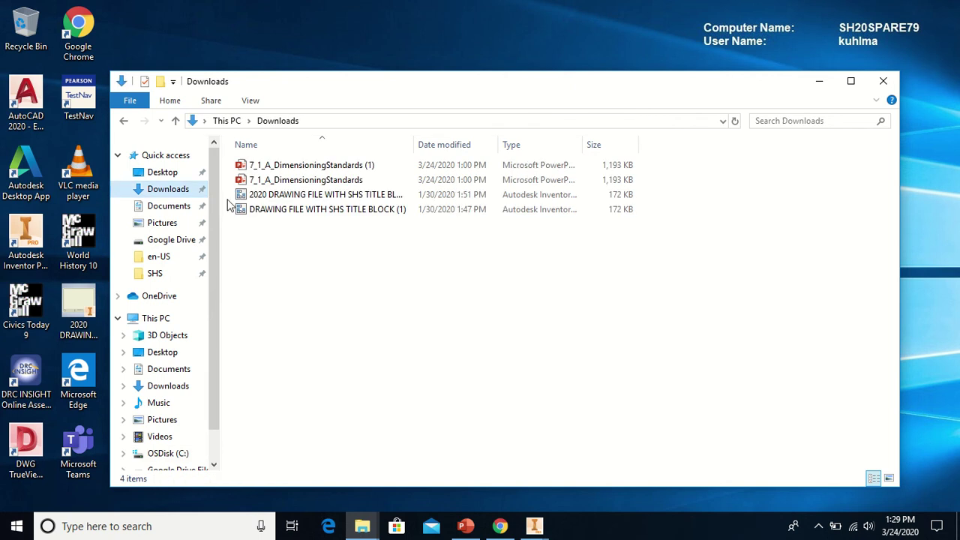
Copy the 2020 DRAWING FILE WITH SHS TITLE BLOCK file from Downloads into the SHS templates folder
{"action": "right_click", "coordinate": [265, 200]}
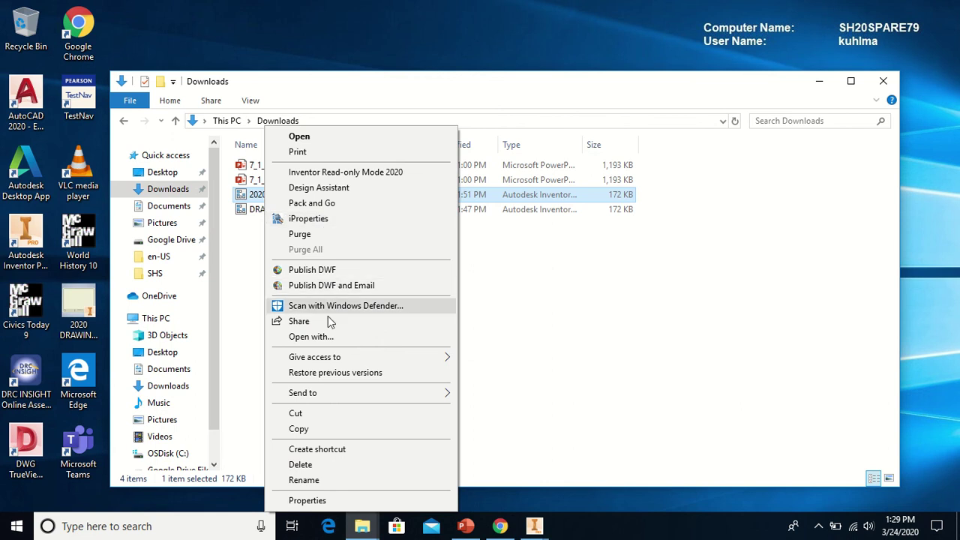
{"action": "left_click", "coordinate": [299, 429]}
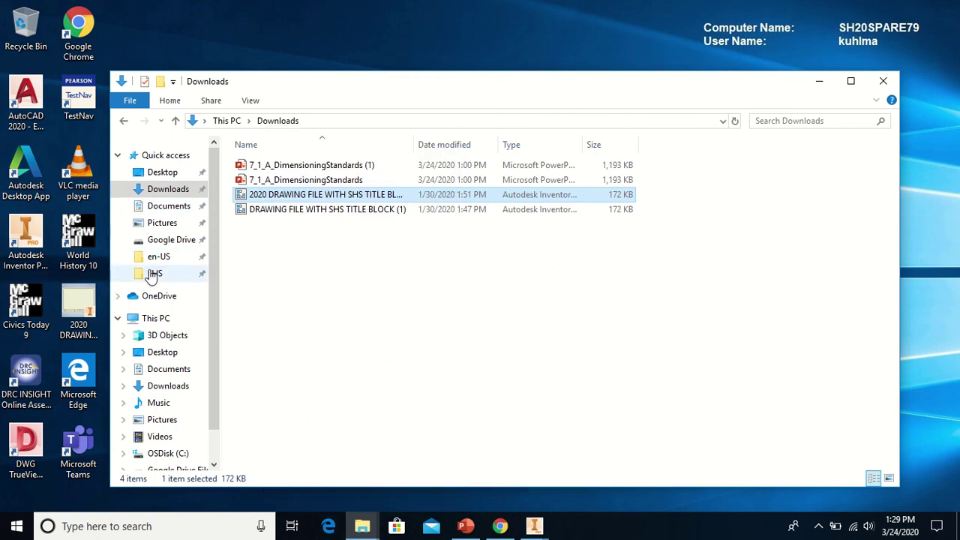
{"action": "left_click", "coordinate": [128, 121]}
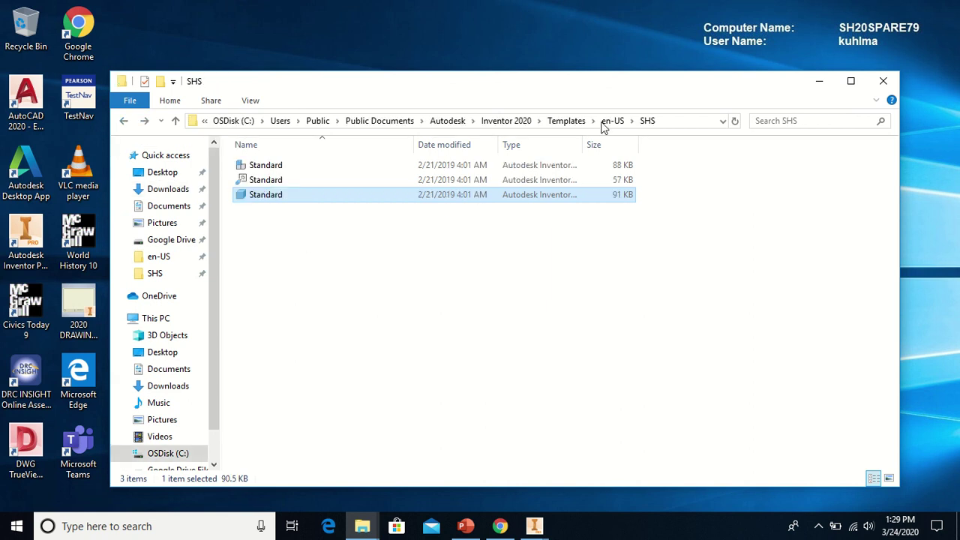
{"action": "right_click", "coordinate": [274, 268]}
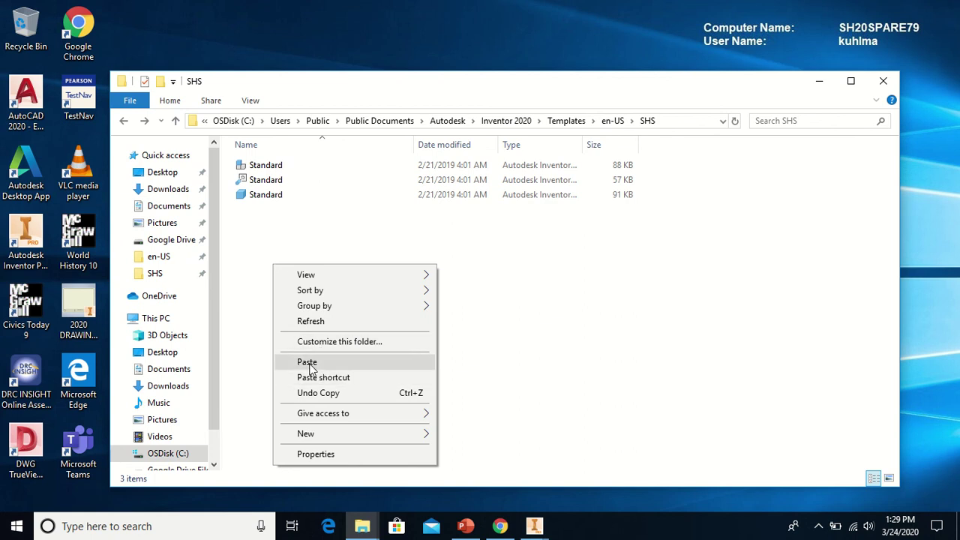
{"action": "left_click", "coordinate": [310, 361]}
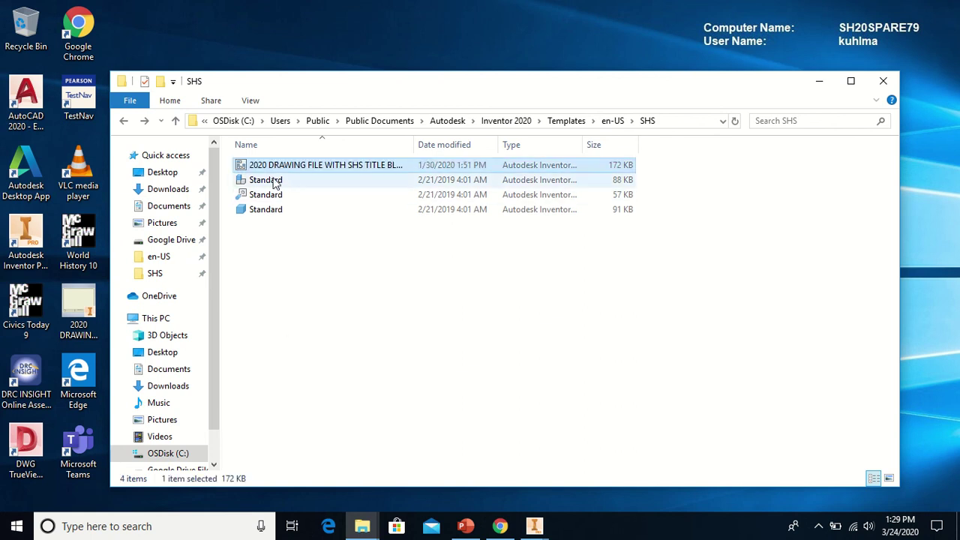
{"action": "mouse_move", "coordinate": [343, 172]}
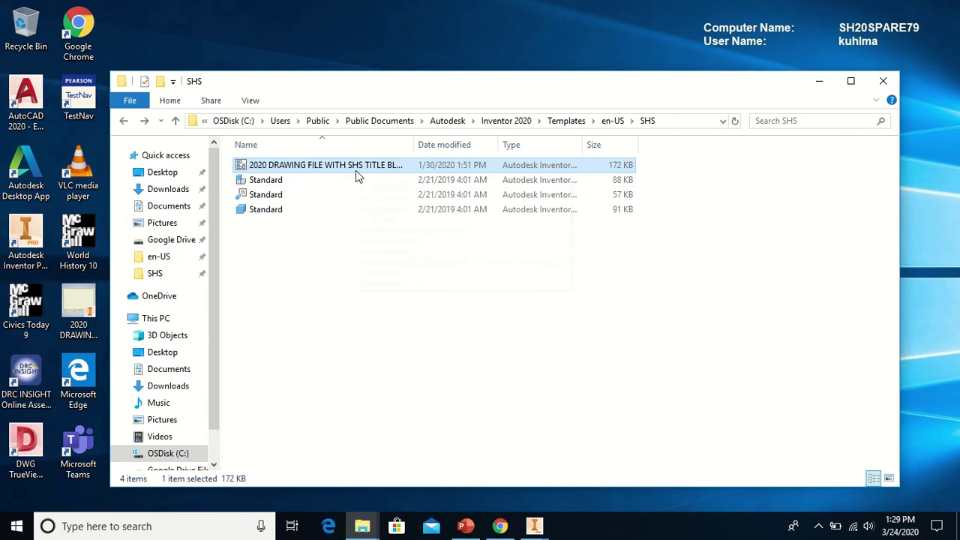
Switch to Inventor's open part window, start creating a new file and show the templates in the SHS folder
{"action": "left_click", "coordinate": [820, 81]}
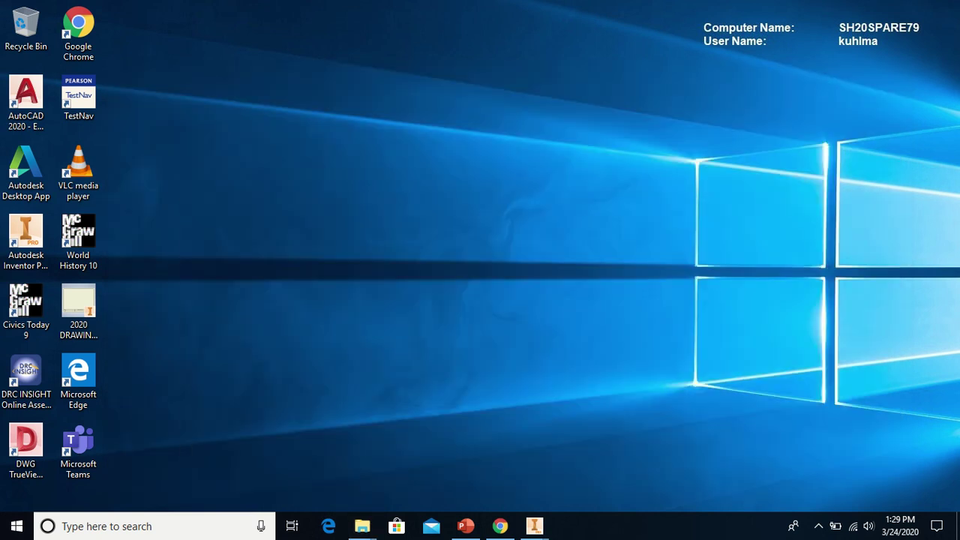
{"action": "mouse_move", "coordinate": [536, 529]}
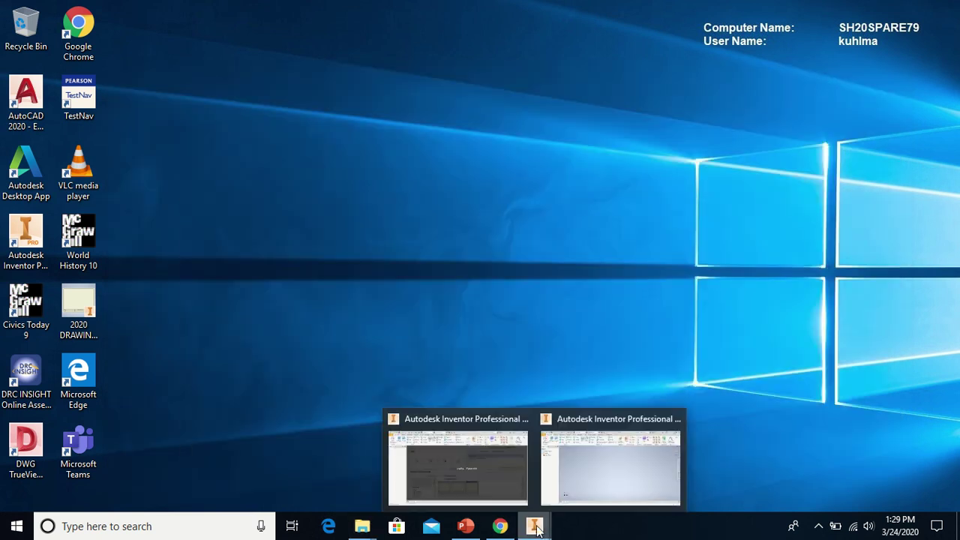
{"action": "left_click", "coordinate": [611, 474]}
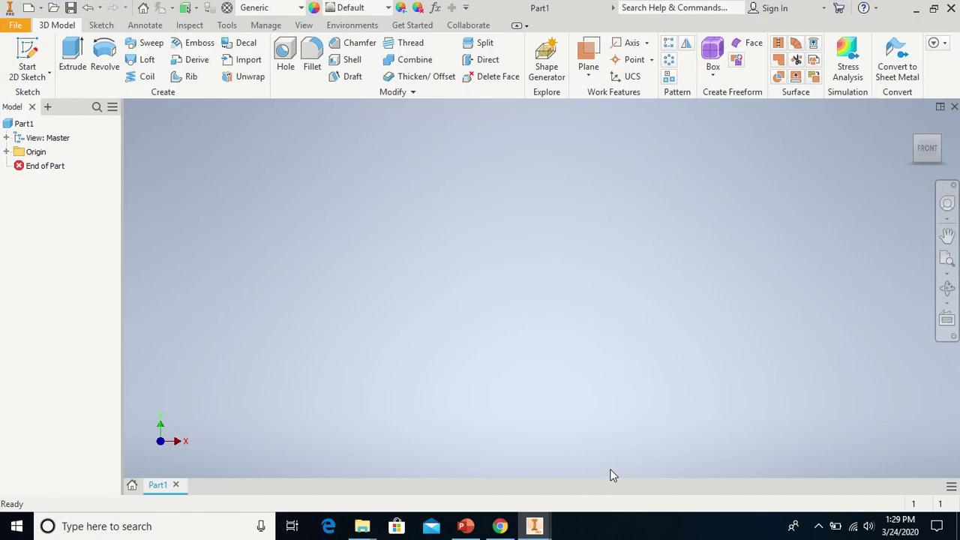
{"action": "left_click", "coordinate": [14, 26]}
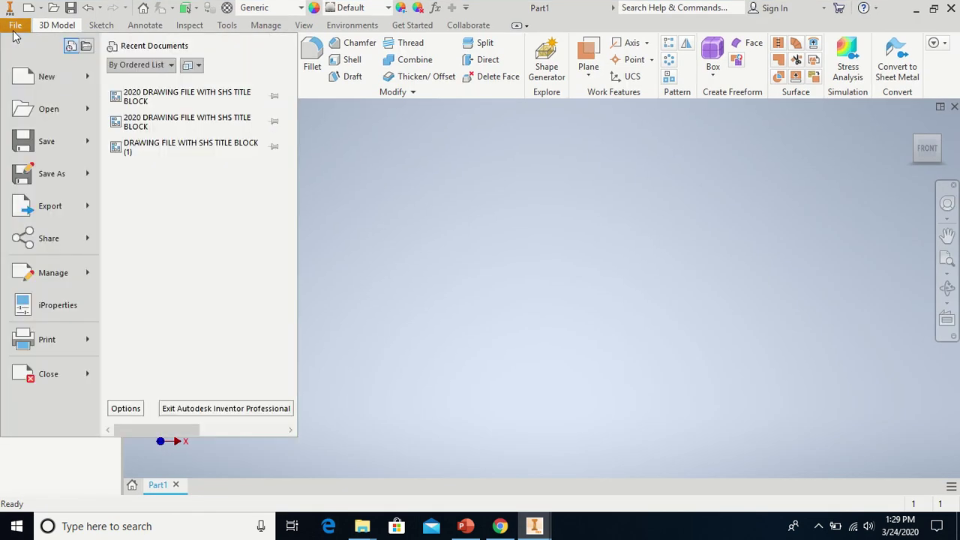
{"action": "left_click", "coordinate": [24, 76]}
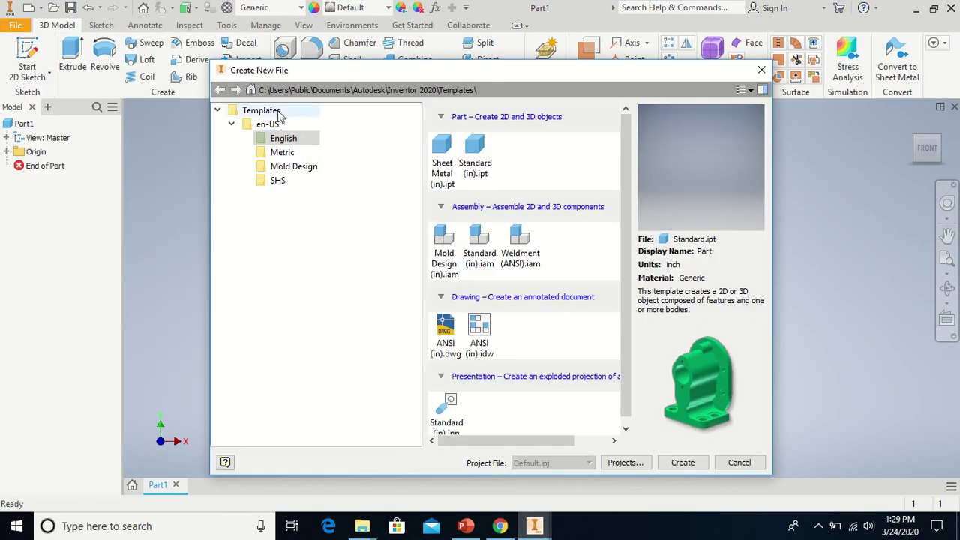
{"action": "left_click", "coordinate": [274, 186]}
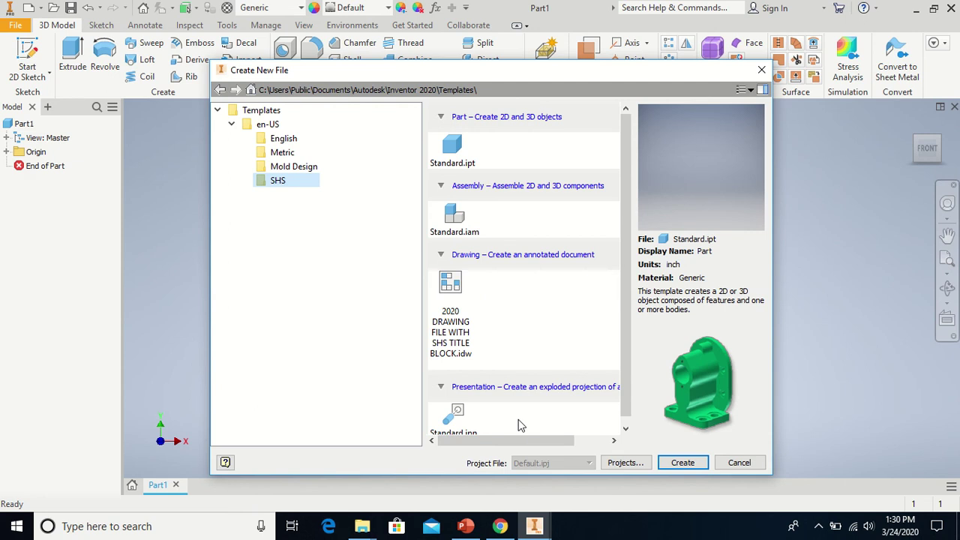
Create a drawing from the 2020 DRAWING FILE WITH SHS TITLE BLOCK template, leaving the title block prompts blank and accepting the style library definitions
{"action": "left_click", "coordinate": [465, 315]}
{"action": "double_click", "coordinate": [465, 315]}
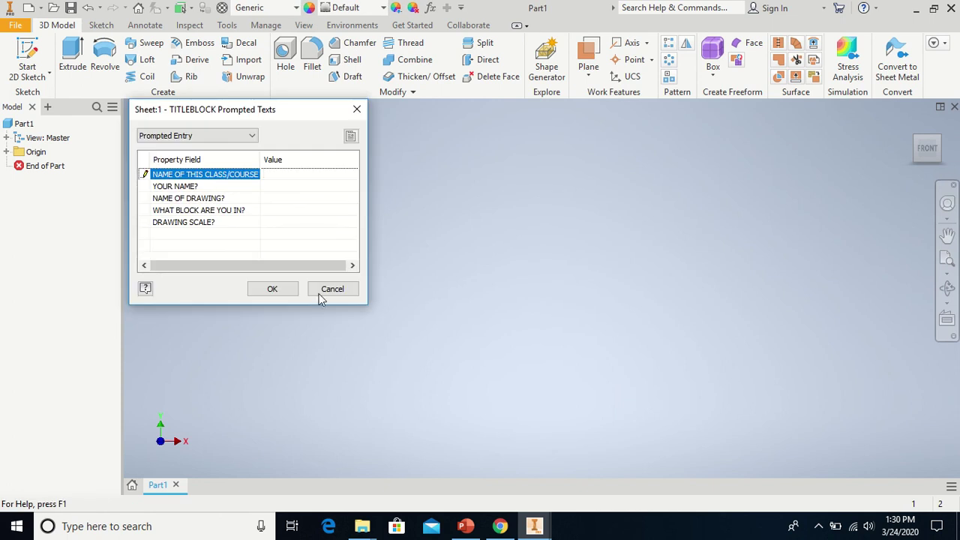
{"action": "left_click", "coordinate": [273, 292]}
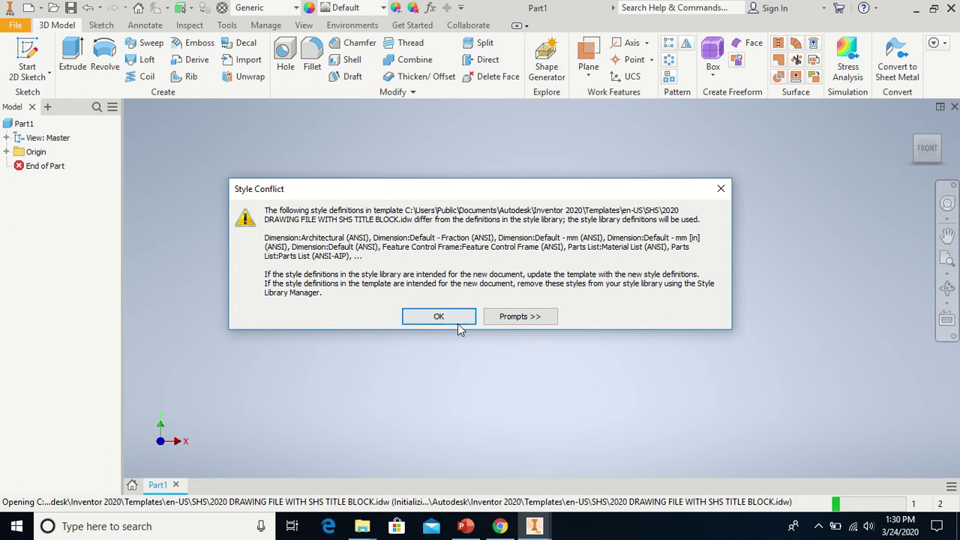
{"action": "left_click", "coordinate": [438, 317]}
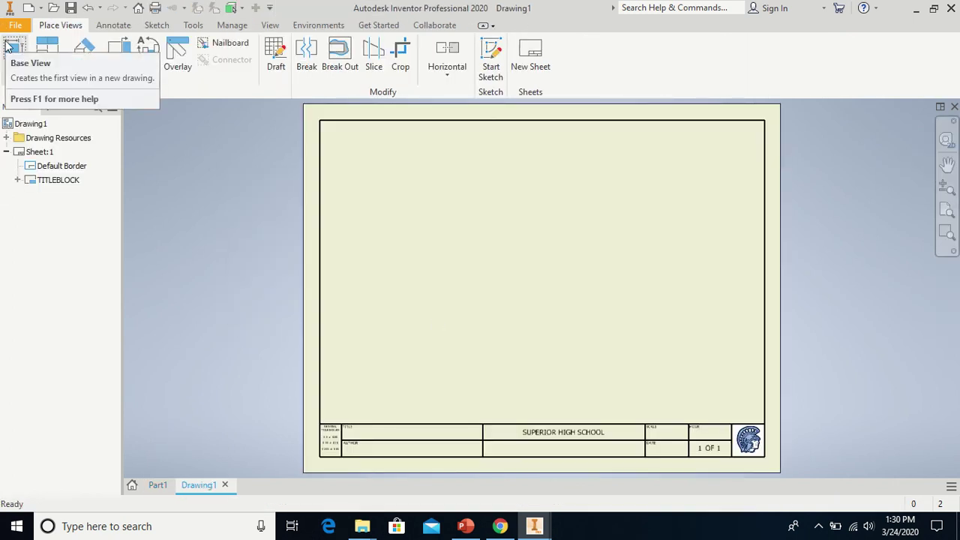
{"action": "left_click", "coordinate": [15, 25]}
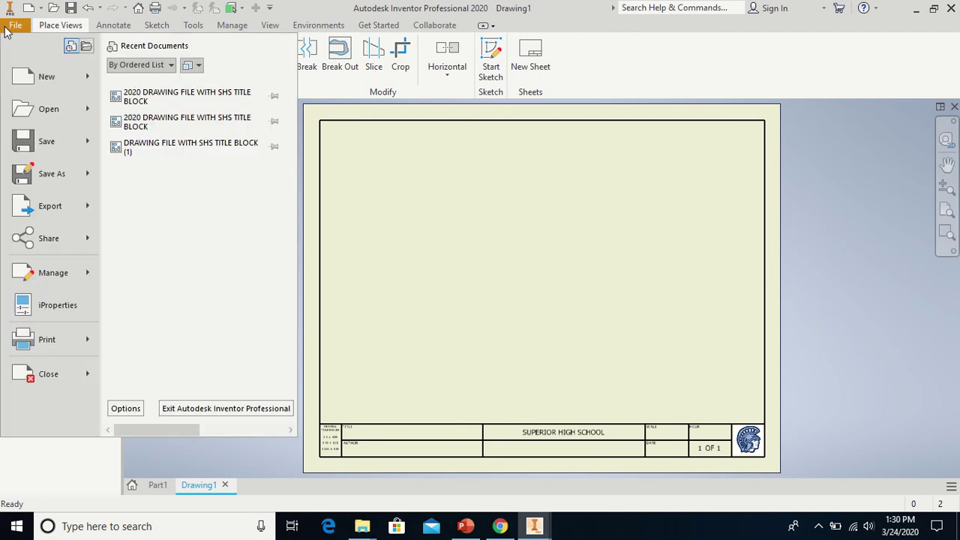
{"action": "mouse_move", "coordinate": [40, 149]}
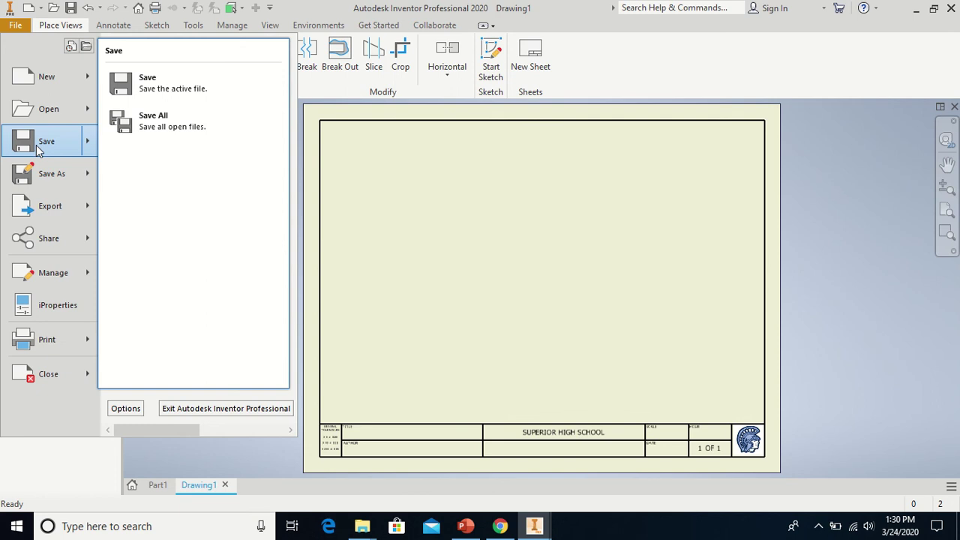
{"action": "mouse_move", "coordinate": [454, 4]}
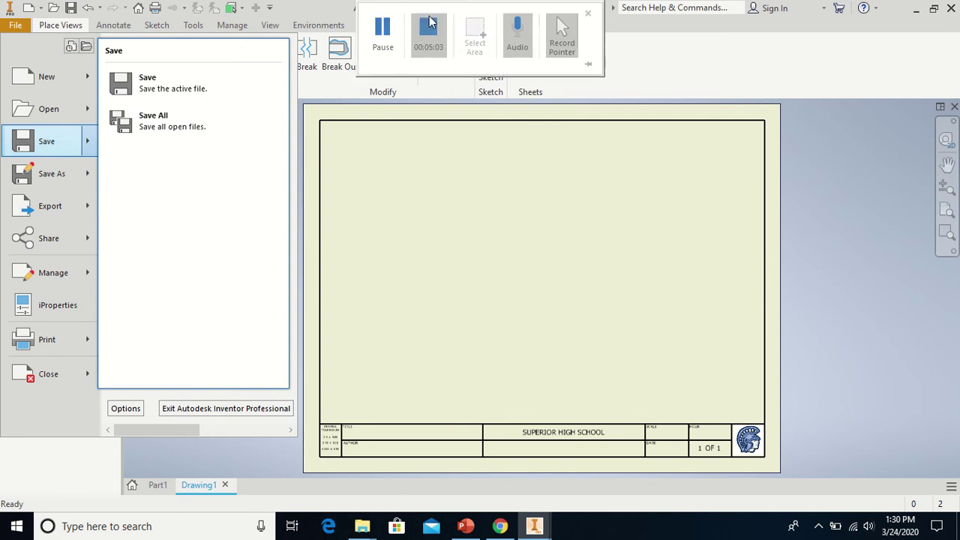